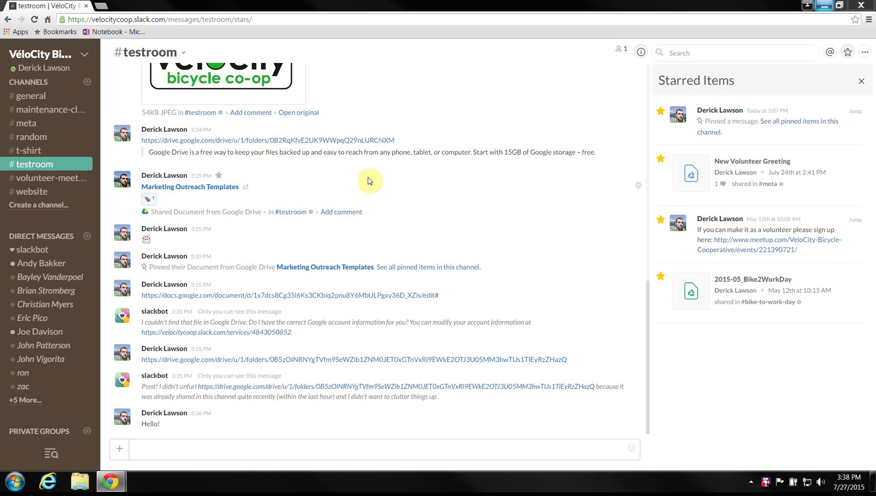
# Step: Look at #testroom's notification preferences and close them without changes
pyautogui.scroll(15, 415, 232)
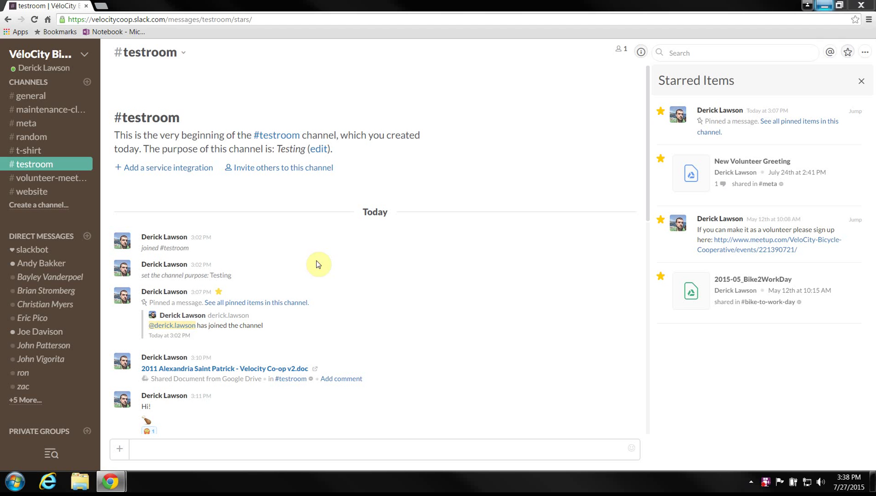
pyautogui.scroll(-10, 390, 267)
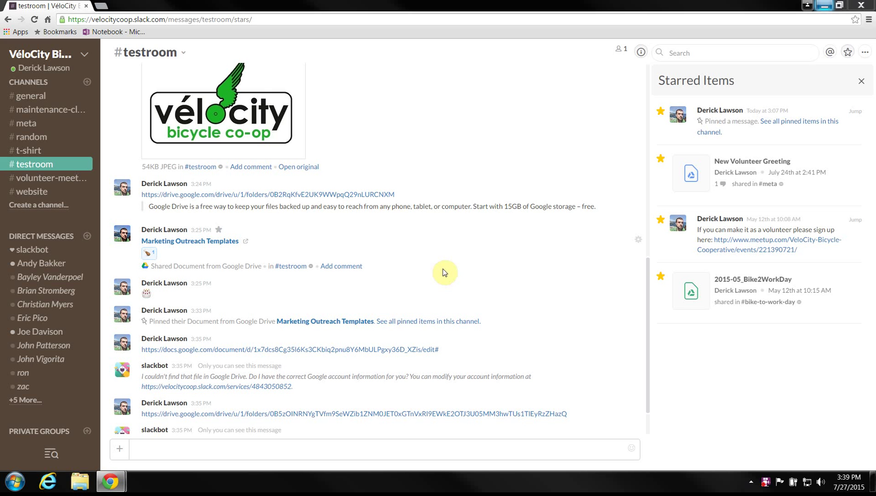
pyautogui.scroll(-2, 441, 268)
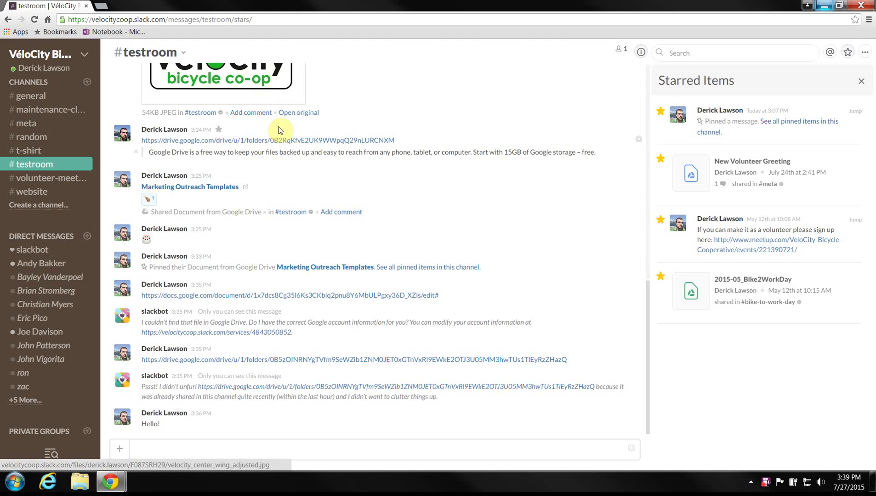
pyautogui.scroll(5, 275, 129)
pyautogui.click(176, 60)
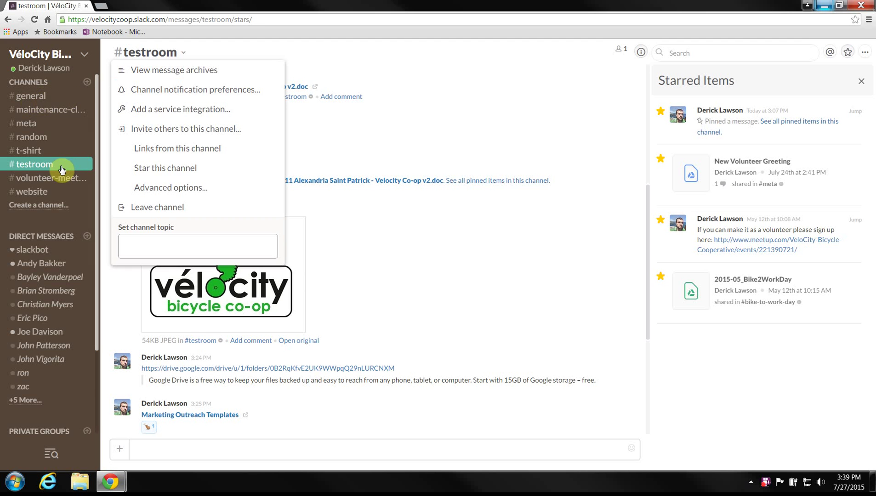
pyautogui.click(152, 90)
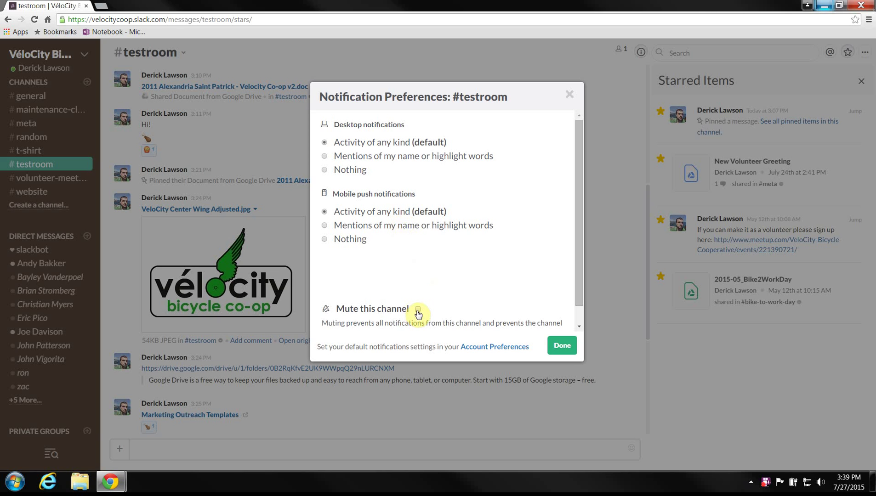
pyautogui.click(569, 96)
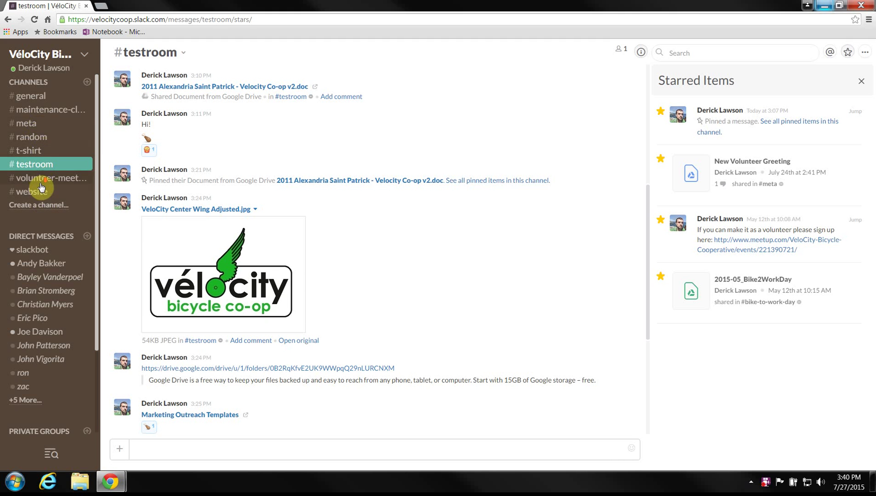
# Step: Open a direct message with a teammate from the More list, then draft and delete 'Hello'
pyautogui.scroll(-2, 40, 177)
pyautogui.click(19, 293)
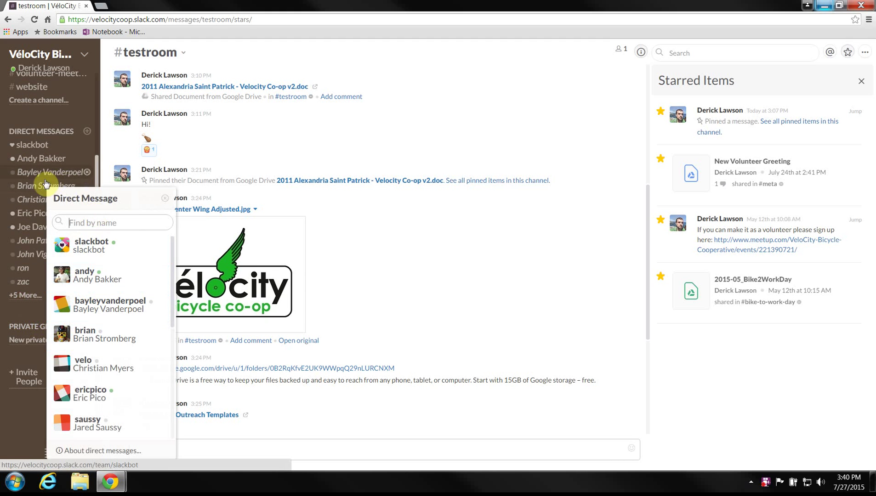
pyautogui.click(22, 282)
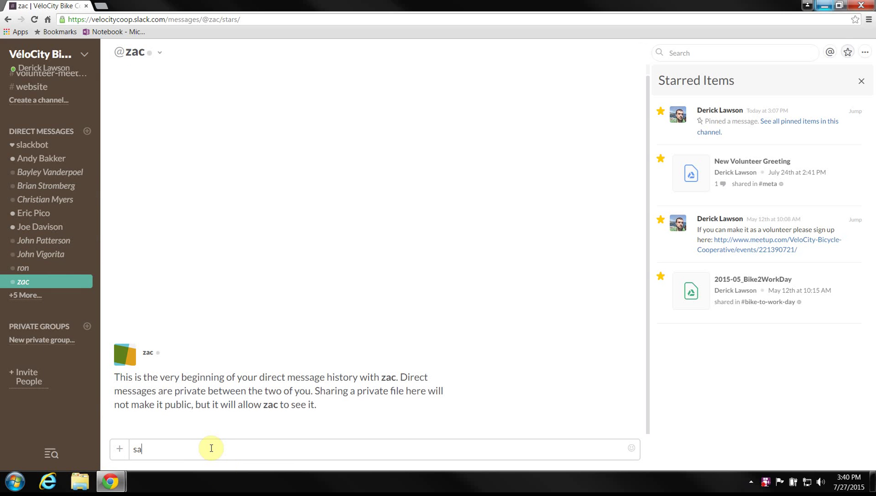
pyautogui.write('Hello Zac!')
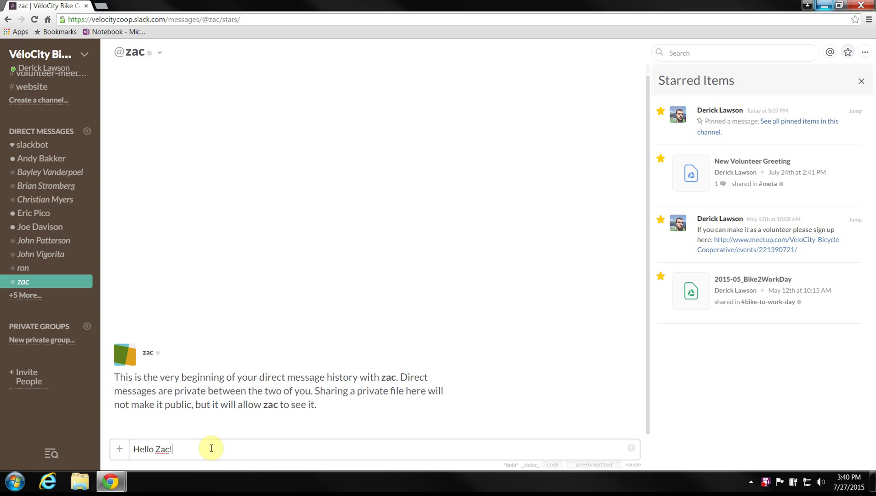
pyautogui.hotkey('ctrl', 'a')
pyautogui.press('BackSpace')
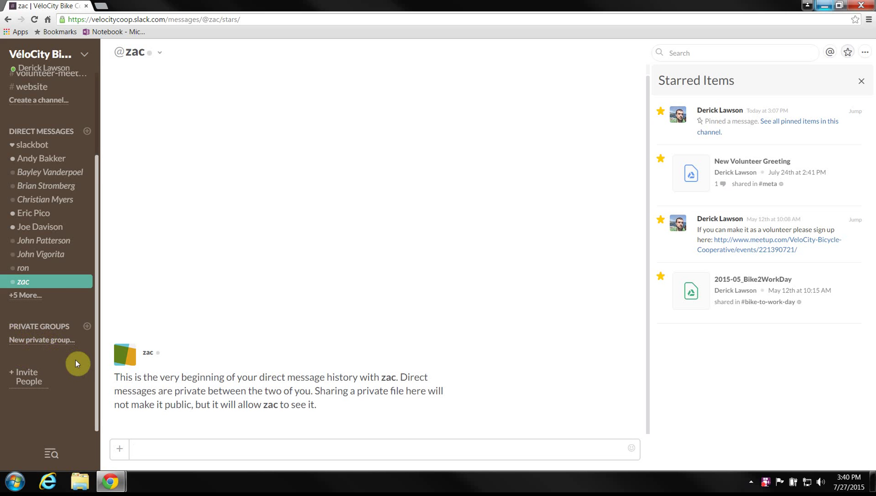
# Step: Switch to the #t-shirt channel in the sidebar
pyautogui.scroll(3, 74, 362)
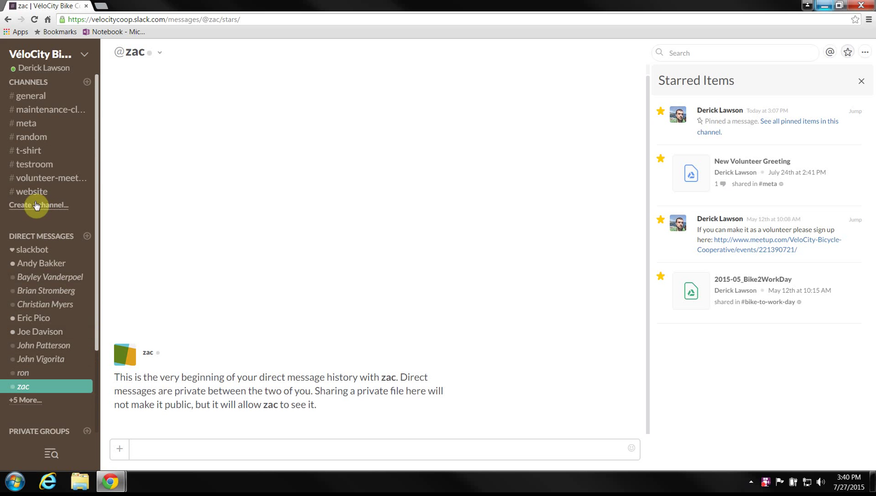
pyautogui.scroll(-3, 44, 232)
pyautogui.scroll(3, 53, 282)
pyautogui.click(39, 151)
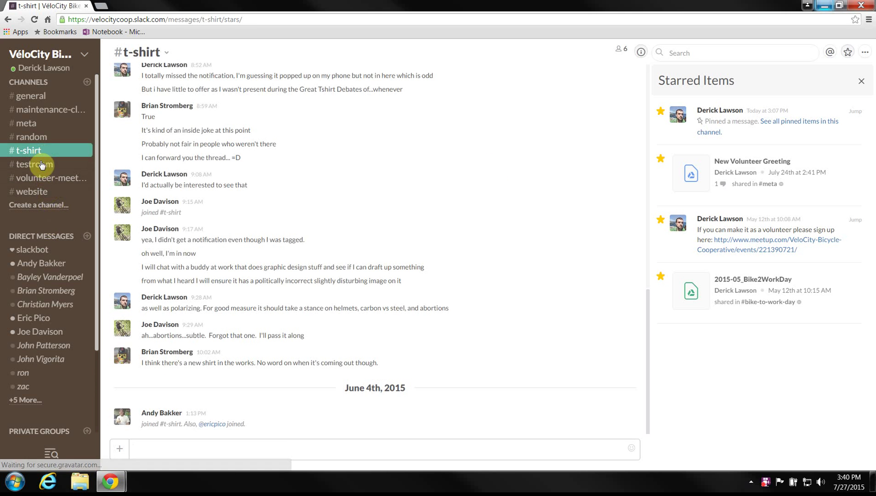
# Step: Unpin Marketing Outreach Templates in #testroom's Channel Info, leaving two pinned items
pyautogui.click(75, 168)
pyautogui.click(642, 51)
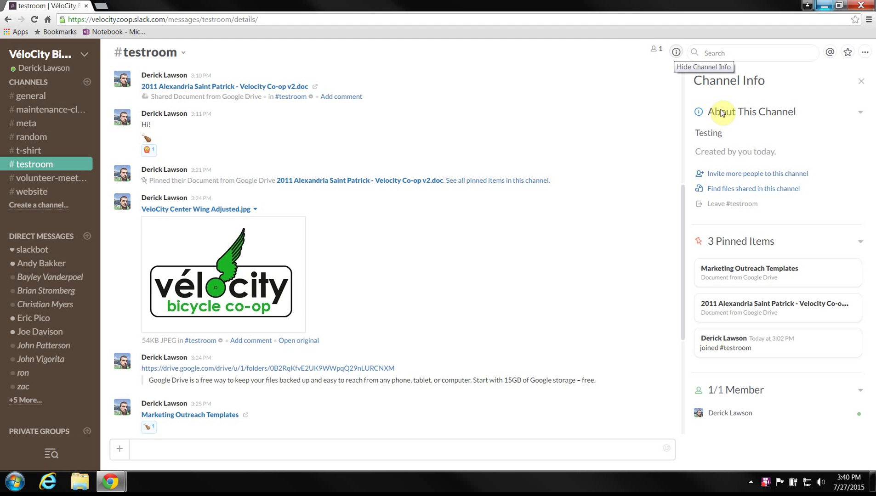
pyautogui.moveTo(863, 281)
pyautogui.click(855, 265)
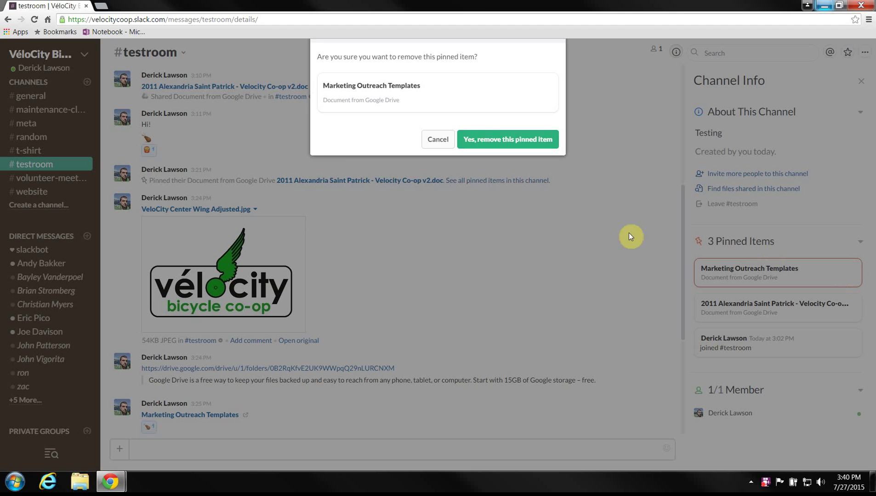
pyautogui.click(512, 216)
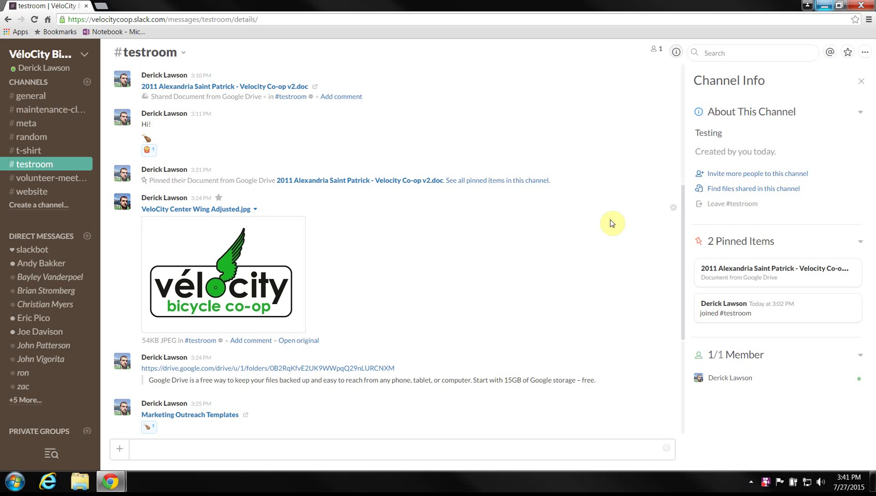
pyautogui.scroll(3, 616, 234)
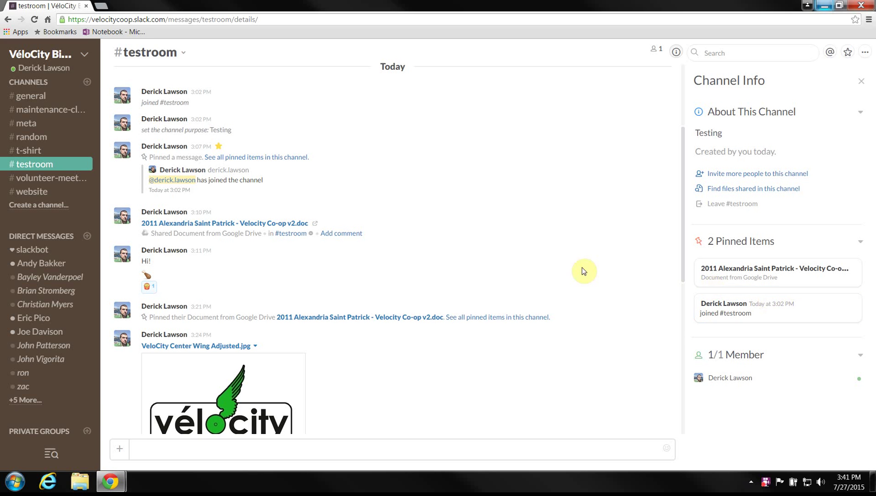
pyautogui.scroll(-4, 540, 269)
pyautogui.scroll(-3, 413, 258)
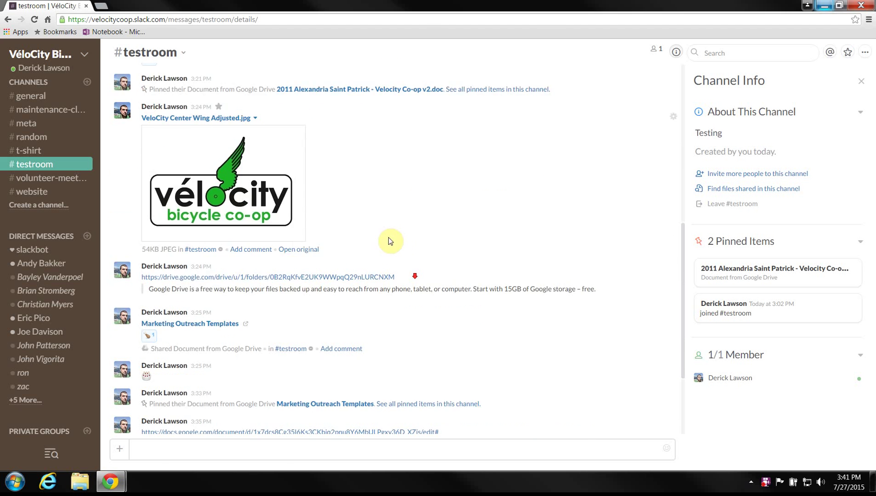
pyautogui.click(137, 449)
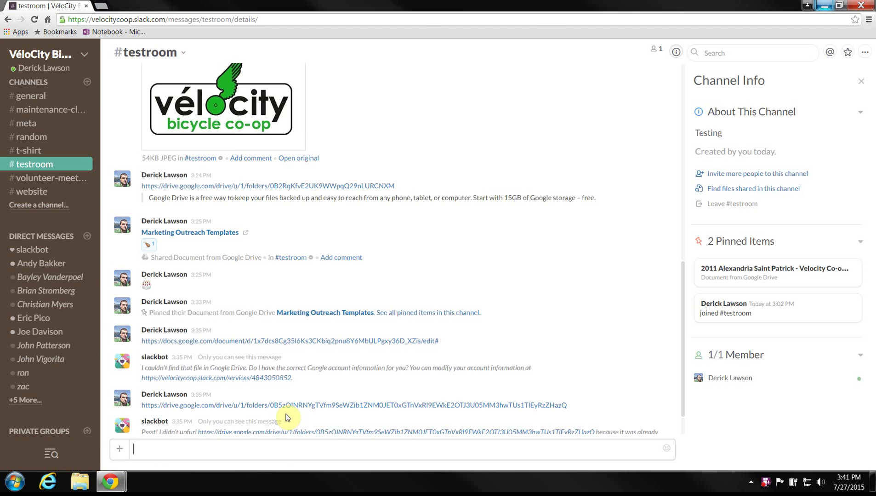
pyautogui.click(122, 451)
pyautogui.click(154, 382)
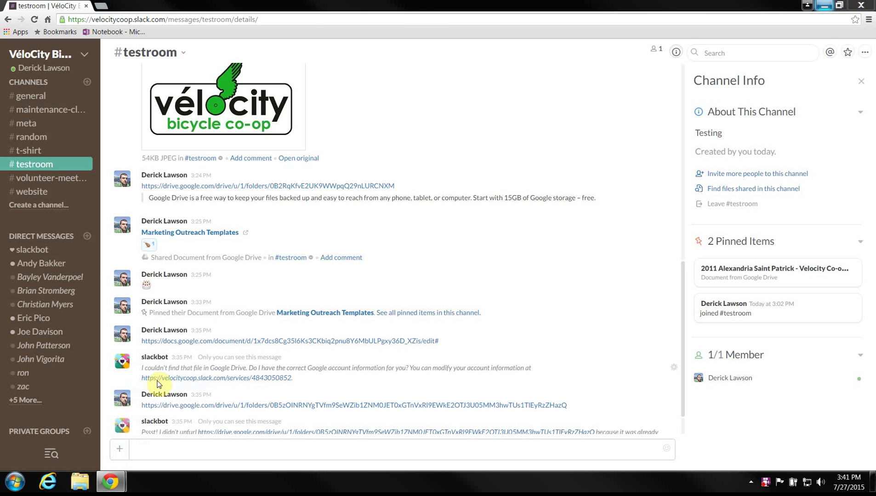
pyautogui.click(147, 91)
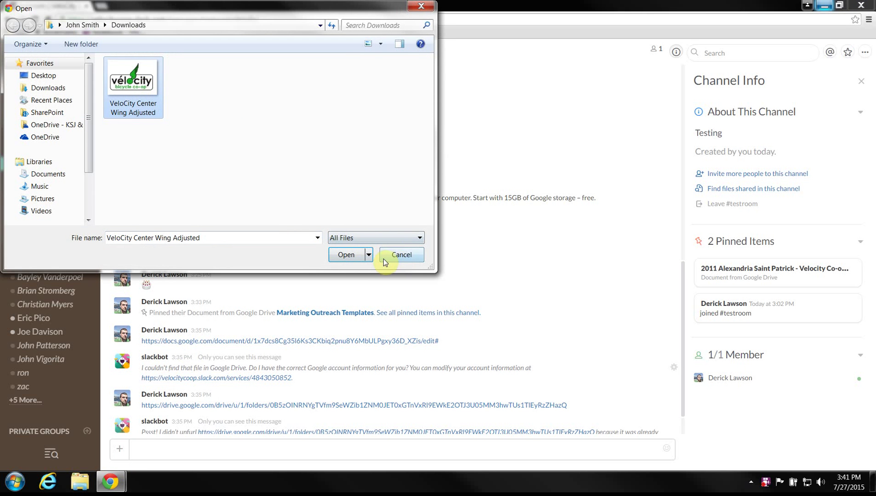
pyautogui.click(396, 254)
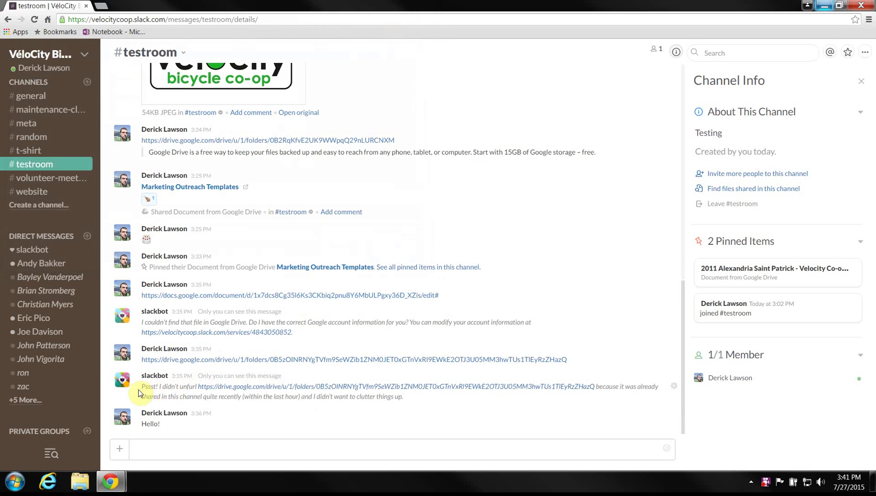
pyautogui.moveTo(149, 387); pyautogui.dragTo(207, 400)
pyautogui.click(237, 394)
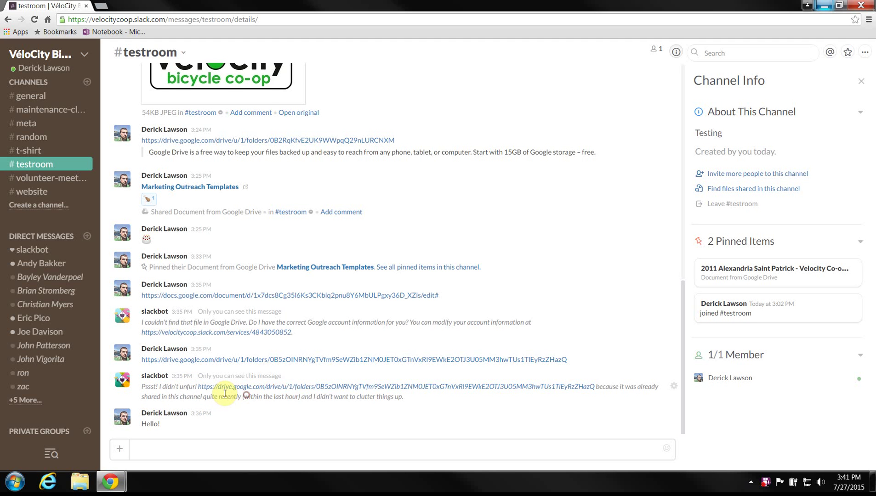
pyautogui.scroll(4, 223, 333)
pyautogui.scroll(1, 307, 384)
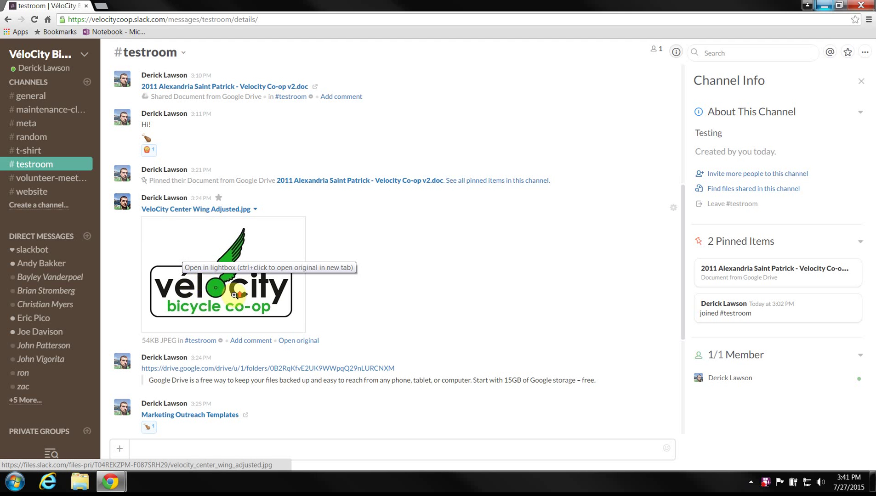
pyautogui.scroll(2, 233, 297)
pyautogui.scroll(1, 224, 255)
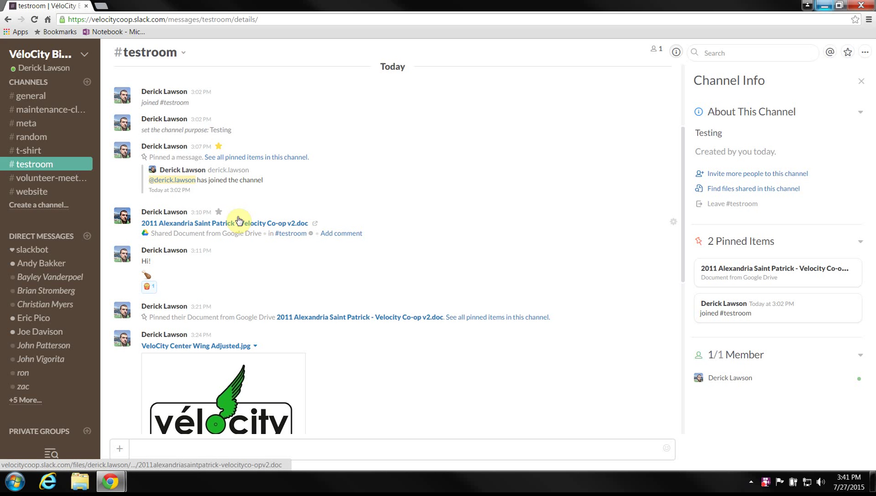
# Step: Open and close the shared Google Doc's comment panel, then star the 3:24 PM Drive folder link
pyautogui.click(332, 233)
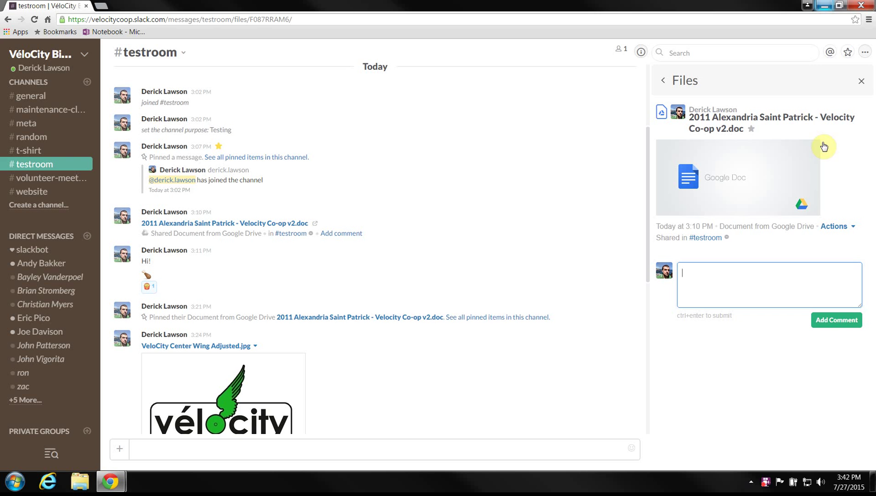
pyautogui.scroll(-10, 315, 235)
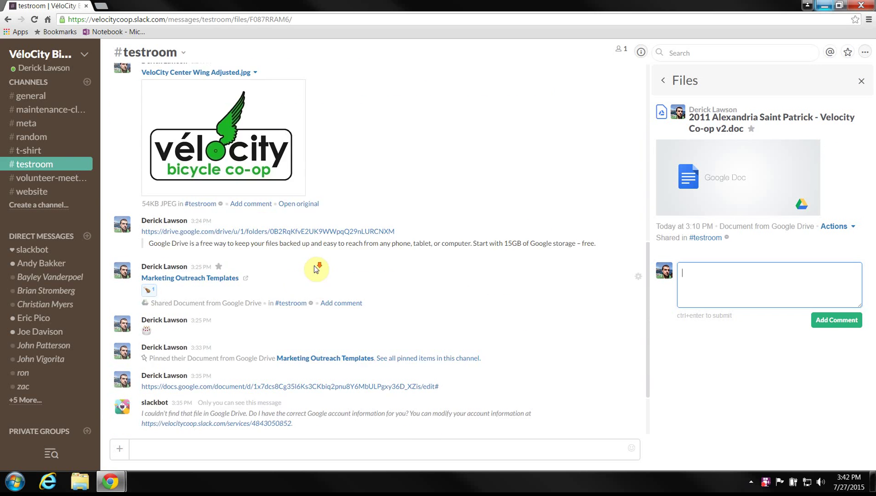
pyautogui.scroll(4, 271, 363)
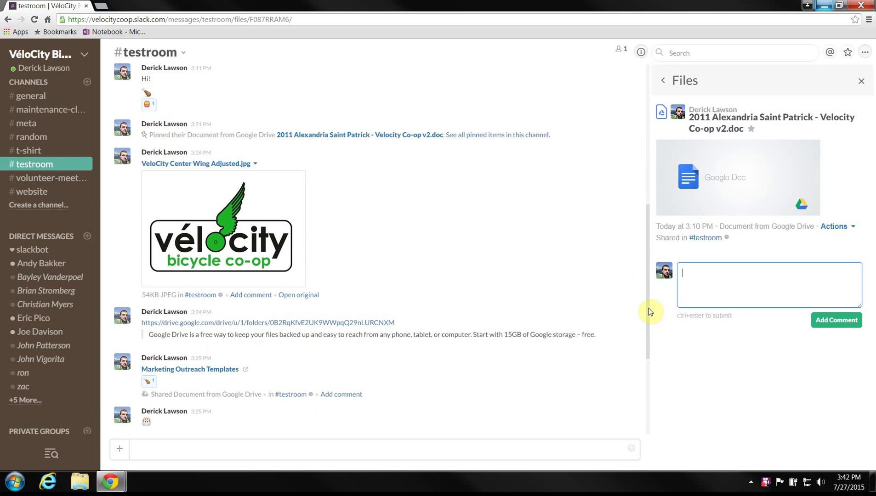
pyautogui.click(861, 81)
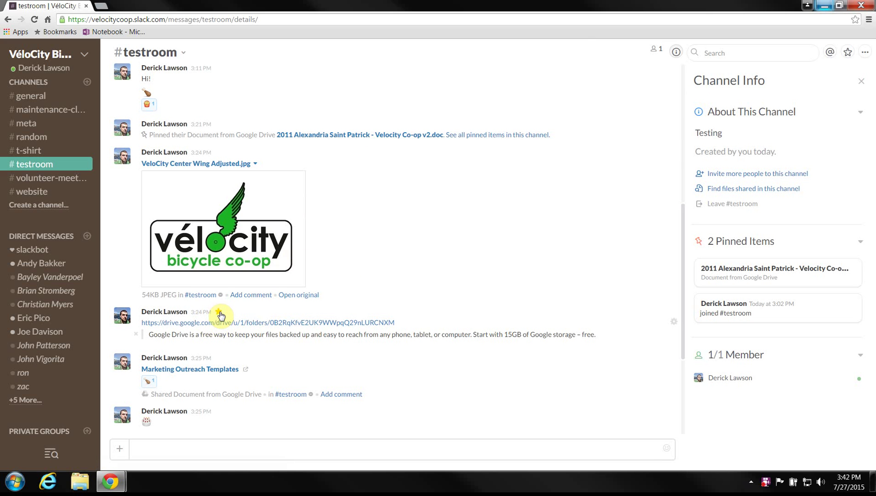
pyautogui.click(851, 54)
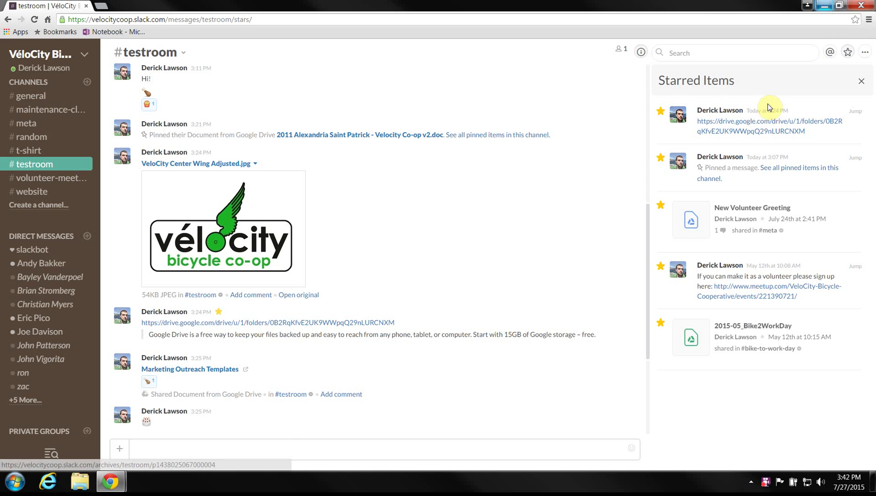
# Step: Draft a mention of a teammate in the message box, then delete it
pyautogui.click(153, 448)
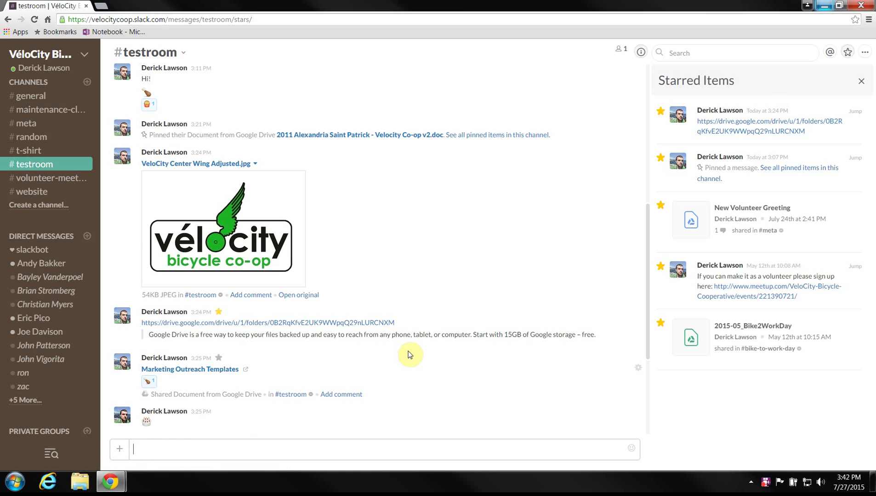
pyautogui.write('@andy')
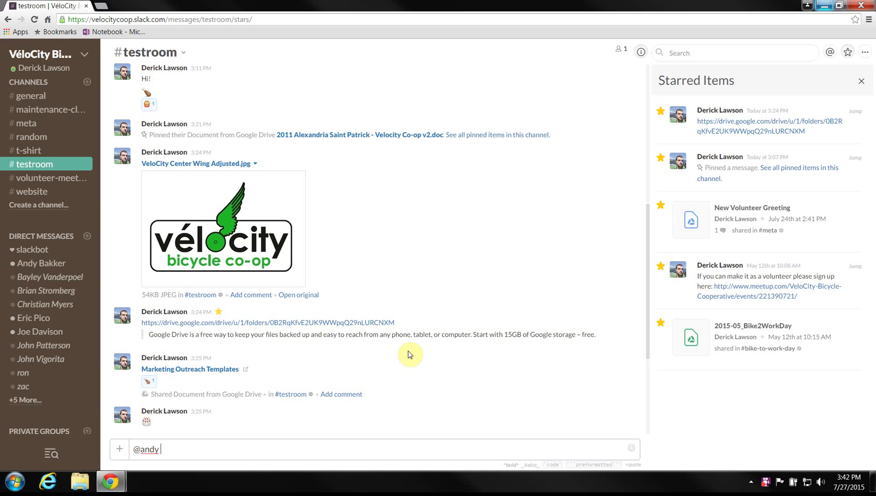
pyautogui.hotkey('ctrl', 'a')
pyautogui.press('BackSpace')
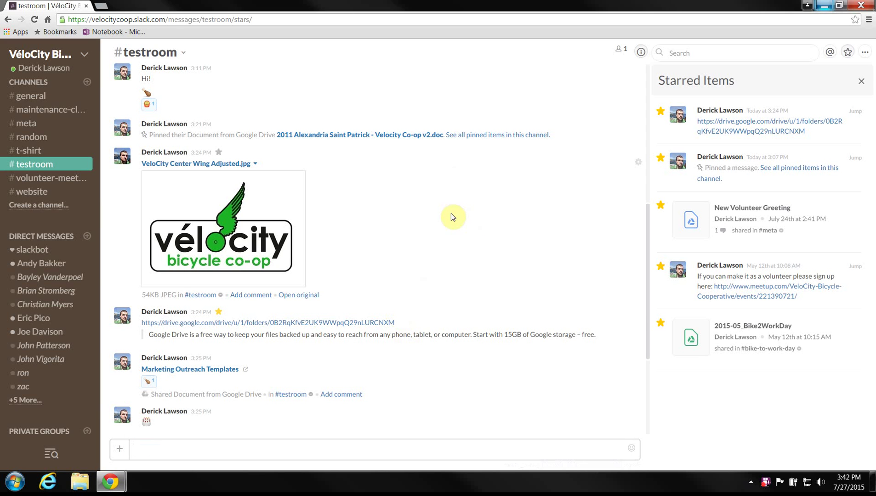
# Step: Browse Mentions & Reactions, then return to #testroom Channel Info and start a search
pyautogui.click(830, 52)
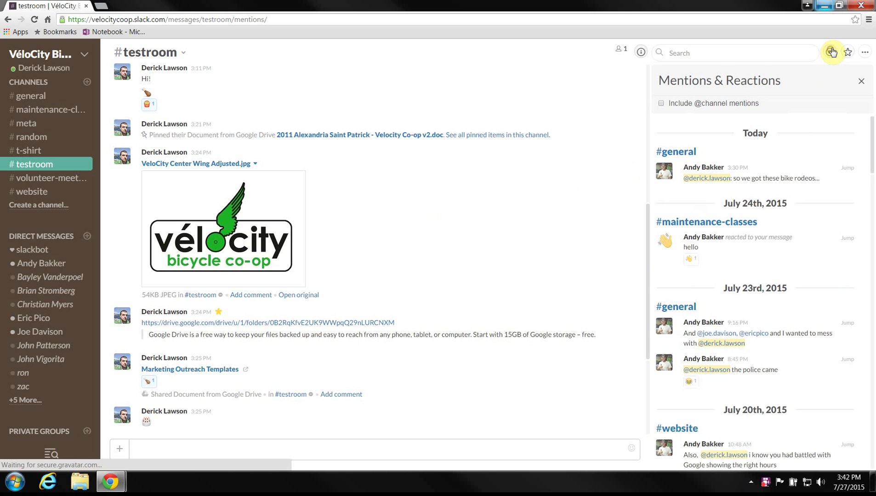
pyautogui.scroll(-10, 763, 182)
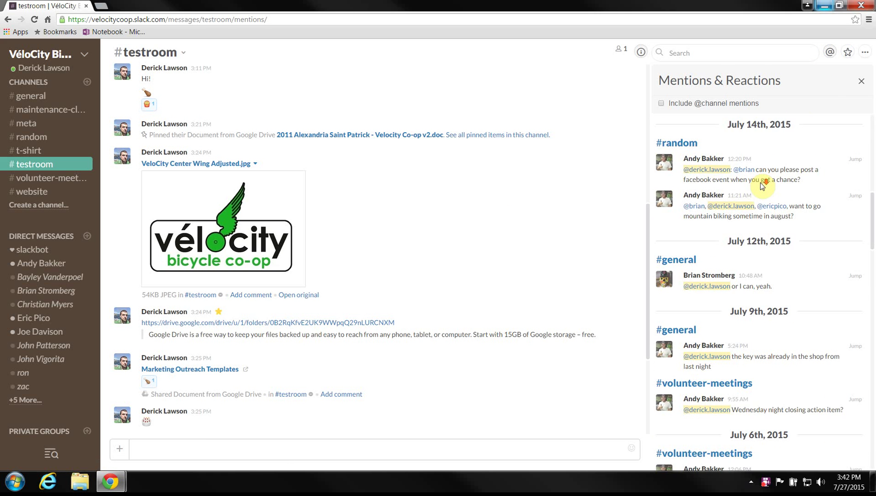
pyautogui.scroll(-5, 762, 185)
pyautogui.scroll(8, 759, 230)
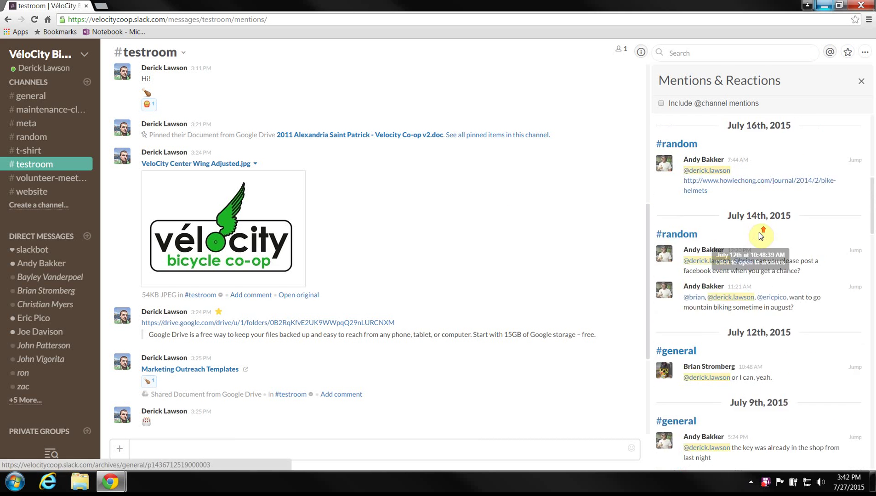
pyautogui.scroll(10, 761, 236)
pyautogui.click(861, 83)
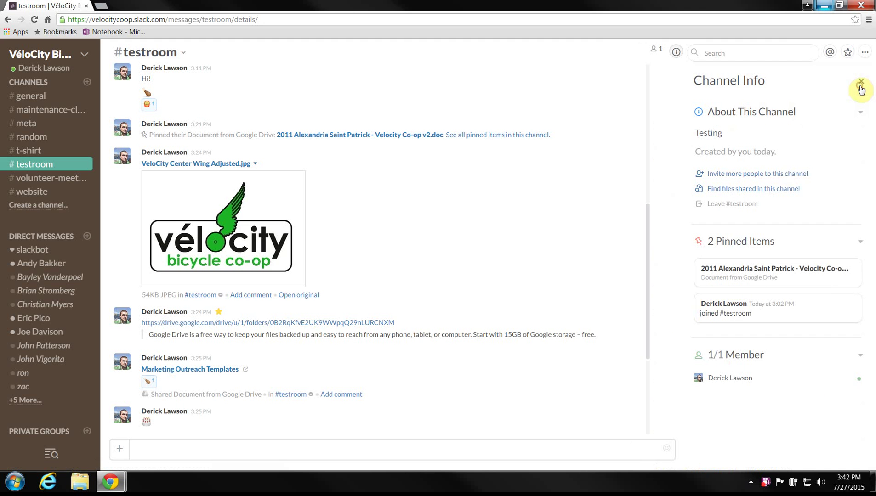
pyautogui.click(747, 53)
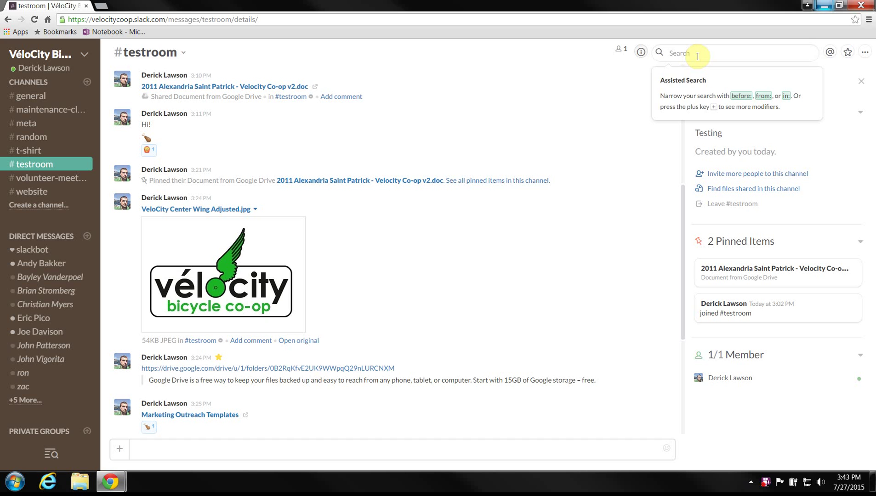
# Step: Search for 'marketing outreach' and preview the Marketing Outreach Templates file, closing its extra tab
pyautogui.write('marketing out')
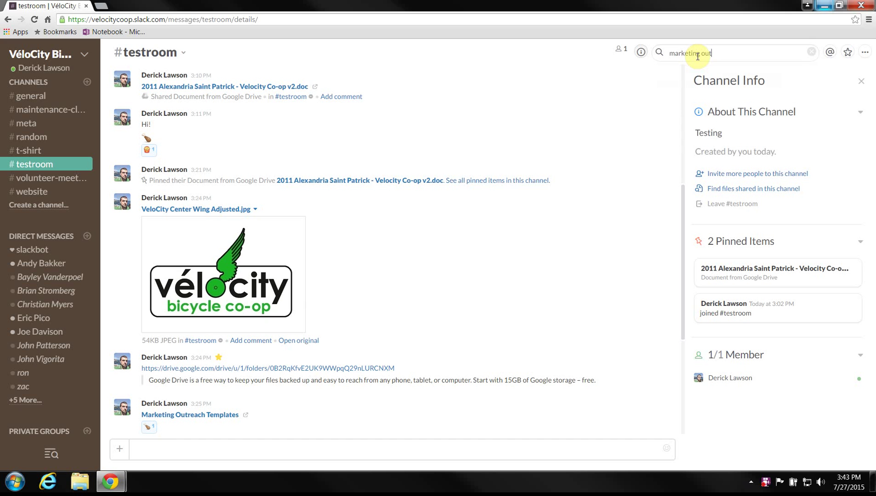
pyautogui.write('reach')
pyautogui.press('Return')
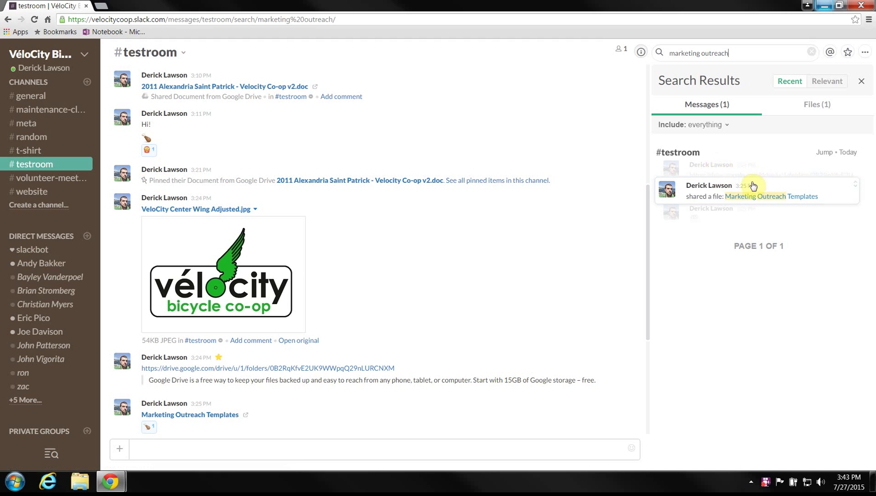
pyautogui.click(813, 196)
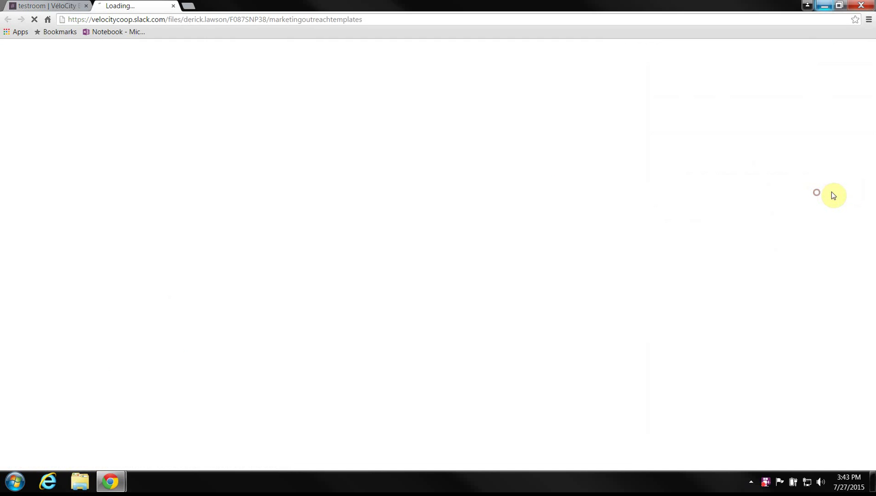
pyautogui.hotkey('ctrl', 'shift', 'Tab')
pyautogui.middleClick(137, 5)
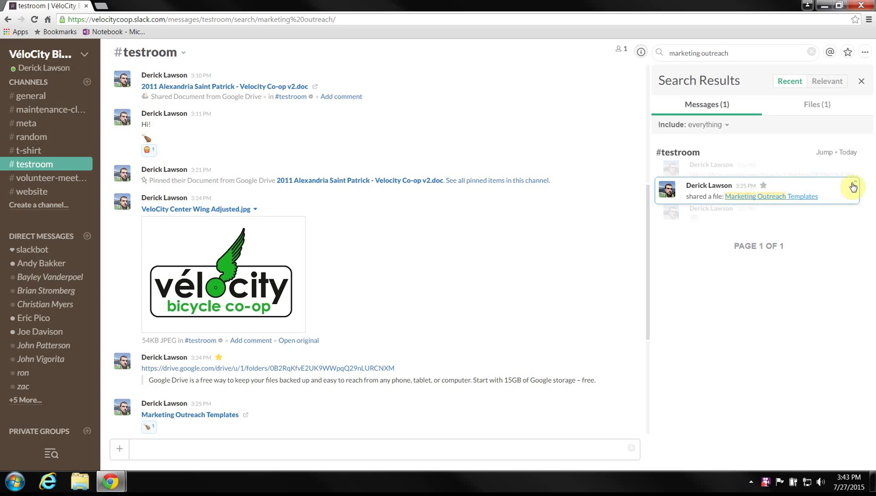
# Step: Sort results by relevance, filter to files, and star Marketing Outreach Templates
pyautogui.click(725, 125)
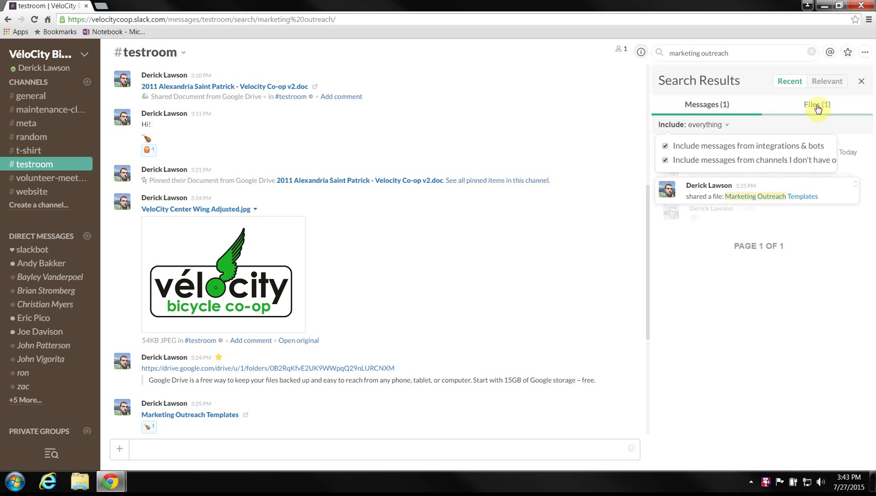
pyautogui.click(823, 83)
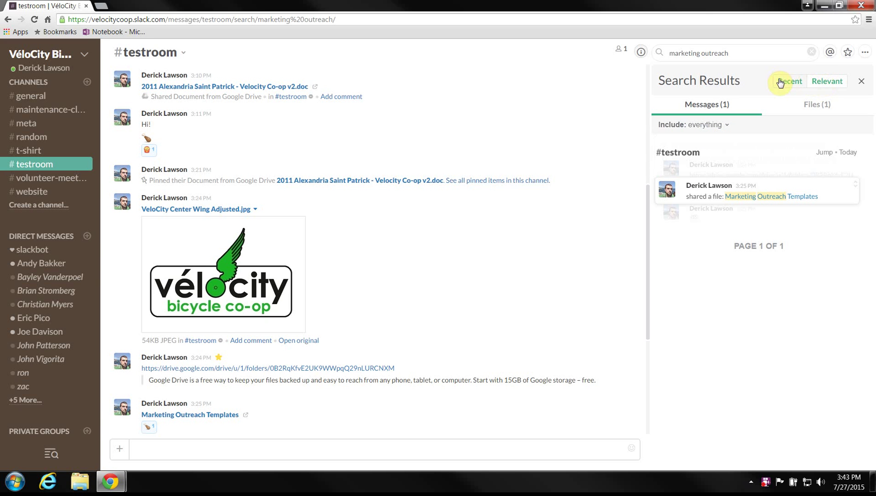
pyautogui.click(712, 126)
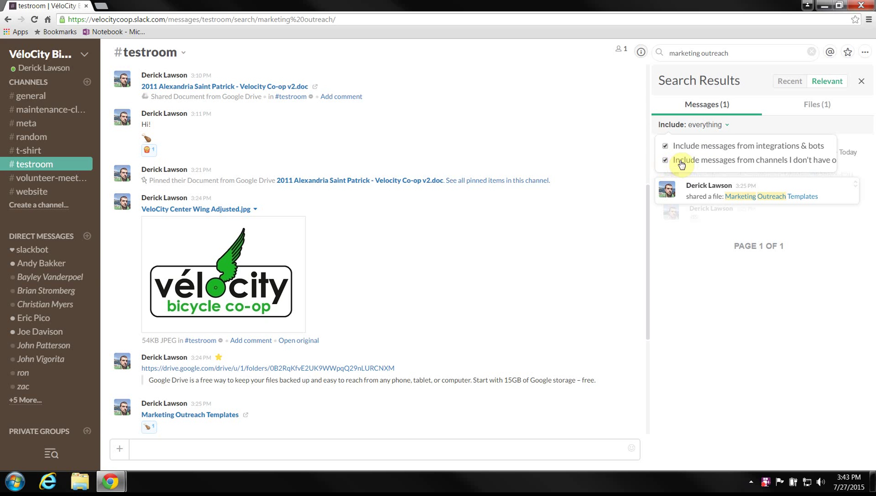
pyautogui.click(815, 111)
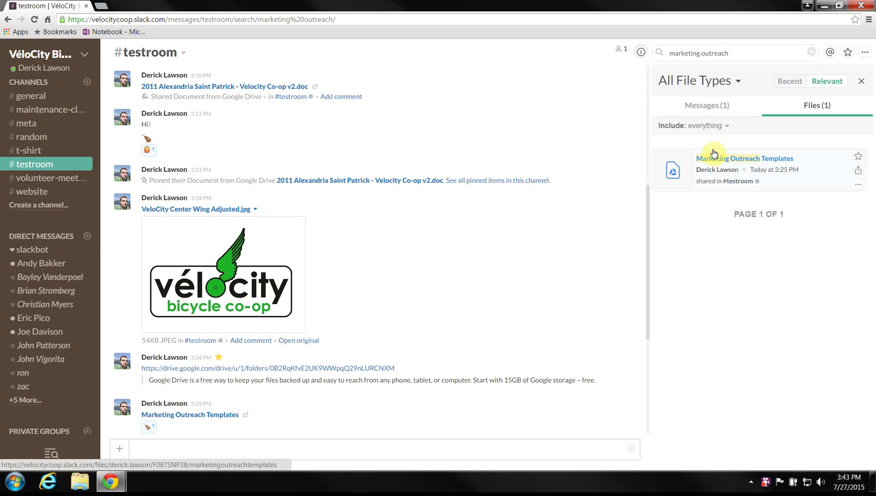
pyautogui.click(858, 157)
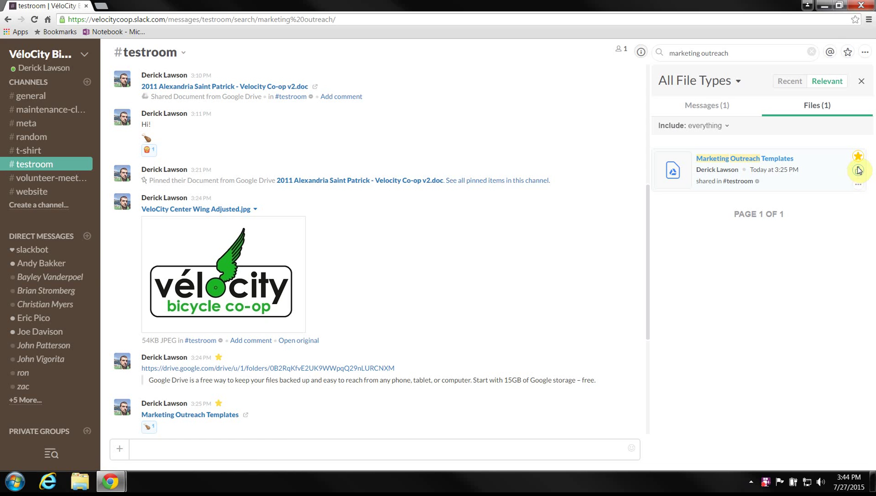
pyautogui.click(532, 254)
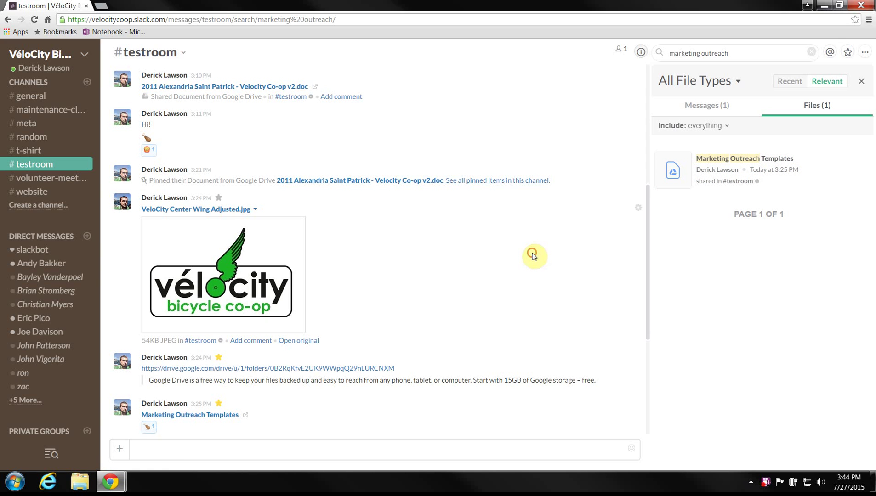